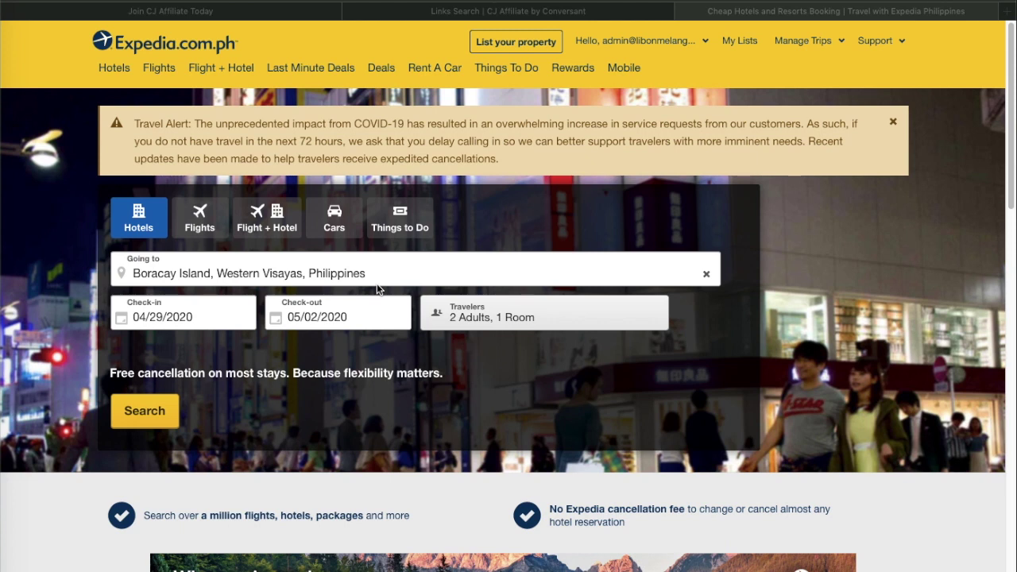
Step: Locate the Become an Affiliate link among the Partner Services in the Expedia page footer
scroll(407, 400, "down", 15)
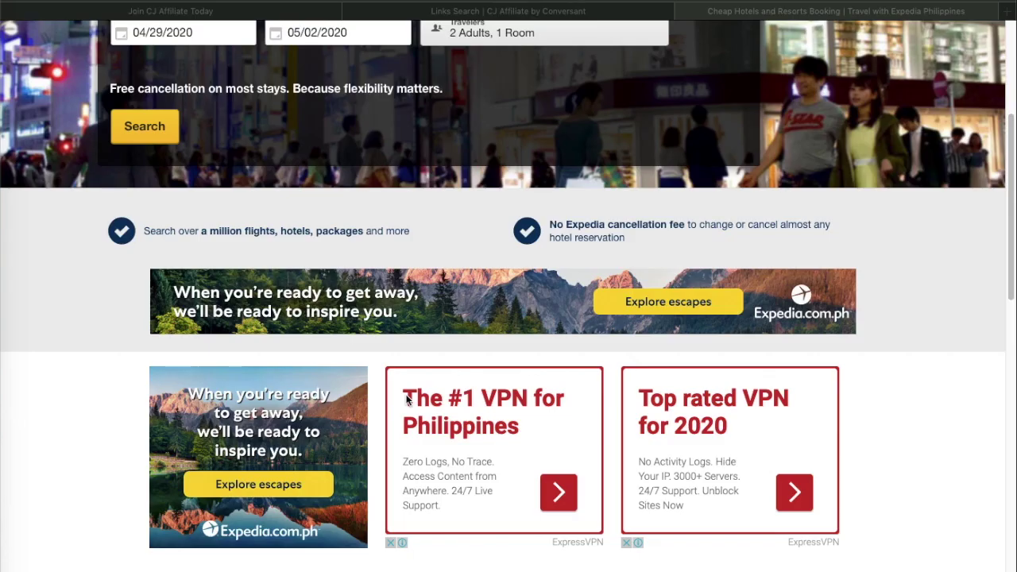
scroll(406, 399, "down", 3)
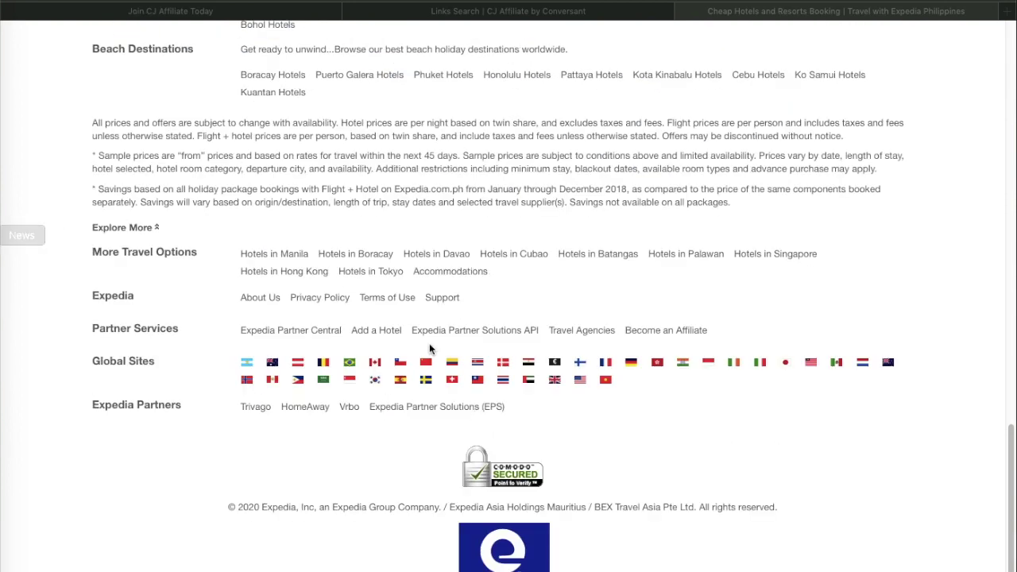
left_click(642, 334)
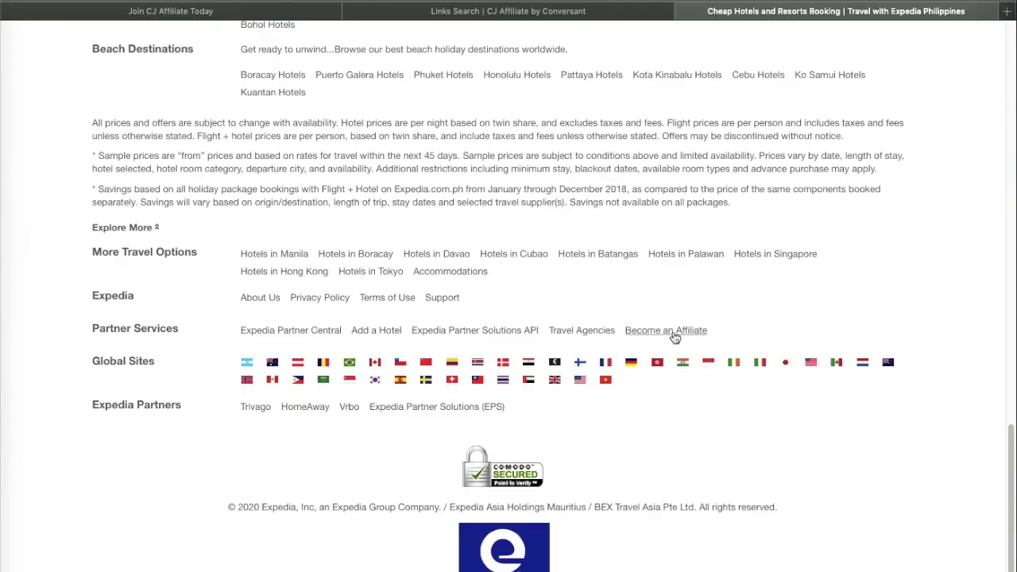
left_click(668, 338)
right_click(666, 335)
left_click(658, 333)
scroll(518, 345, "up", 20)
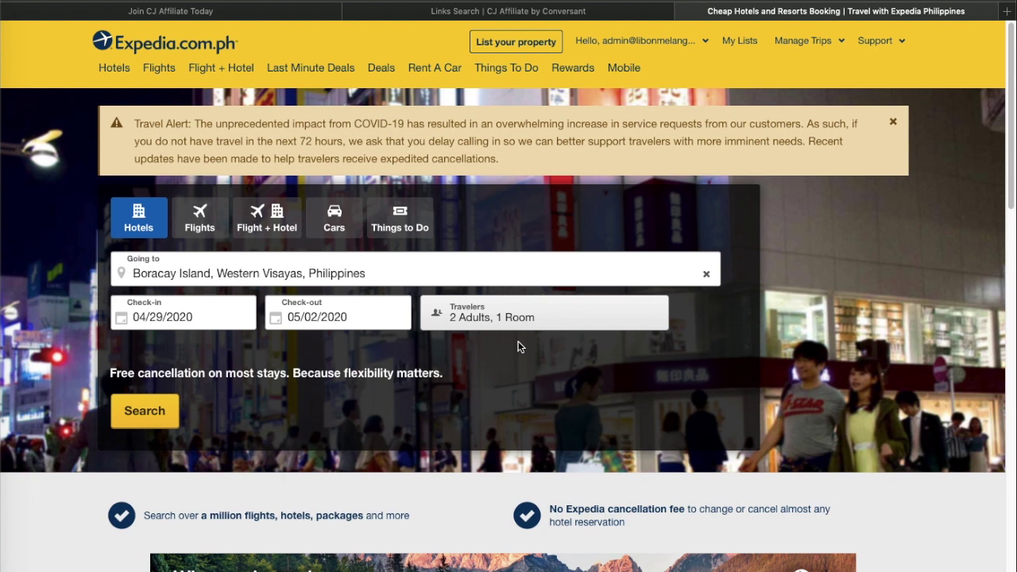
Step: Switch to the CJ Affiliate site and open the publisher sign-up form
left_click(199, 15)
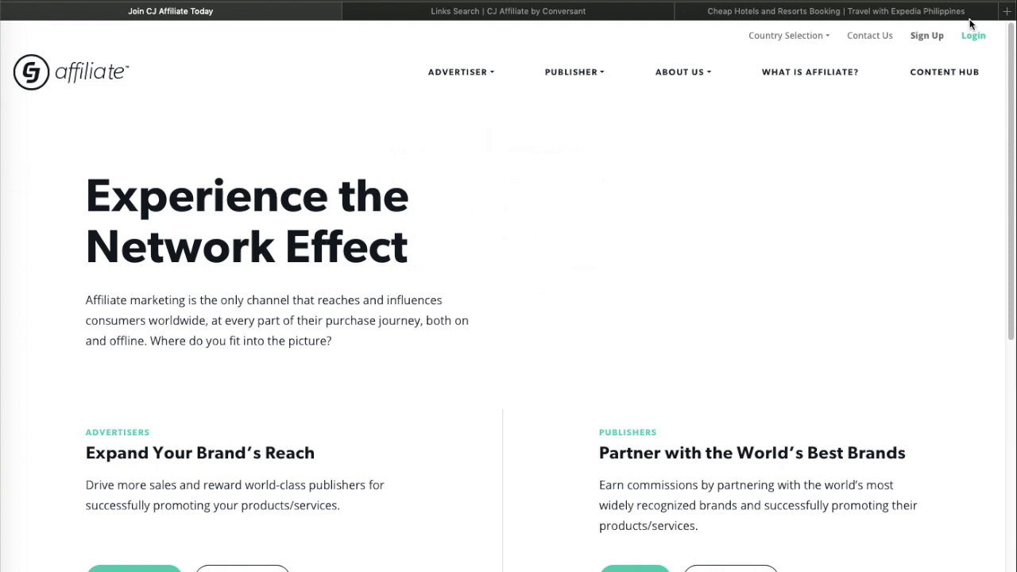
scroll(776, 193, "down", 3)
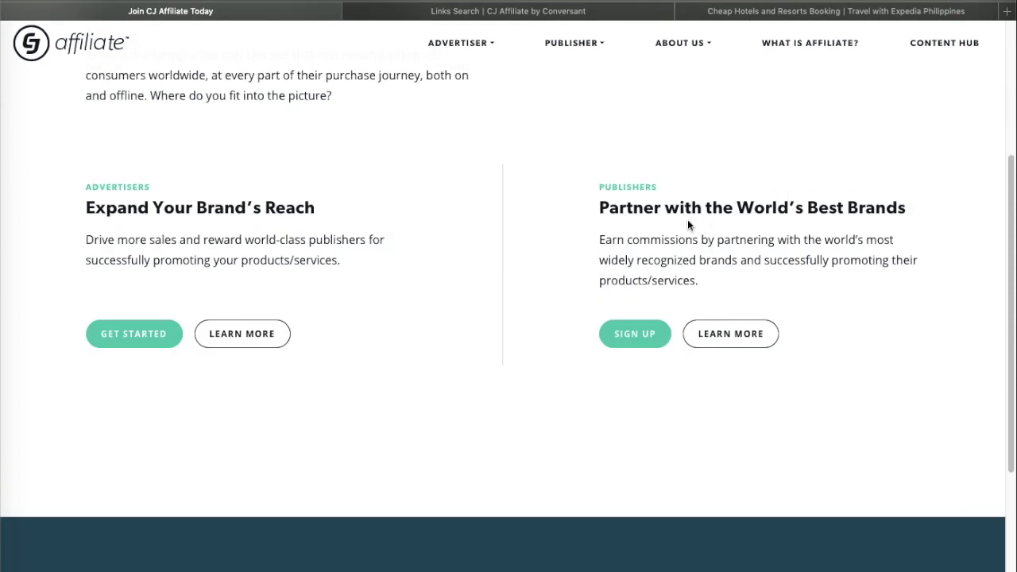
left_click(628, 336)
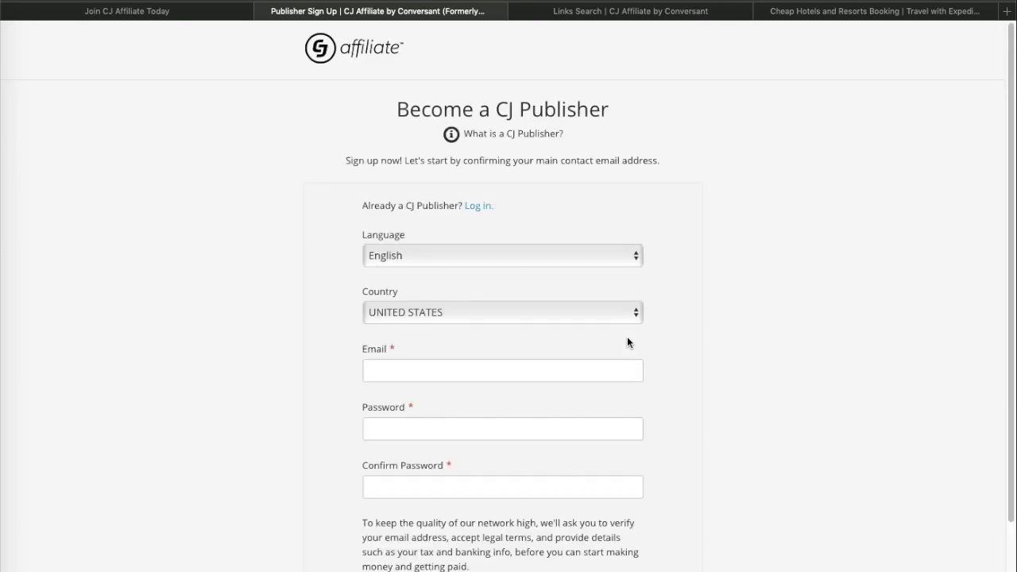
scroll(771, 363, "down", 1)
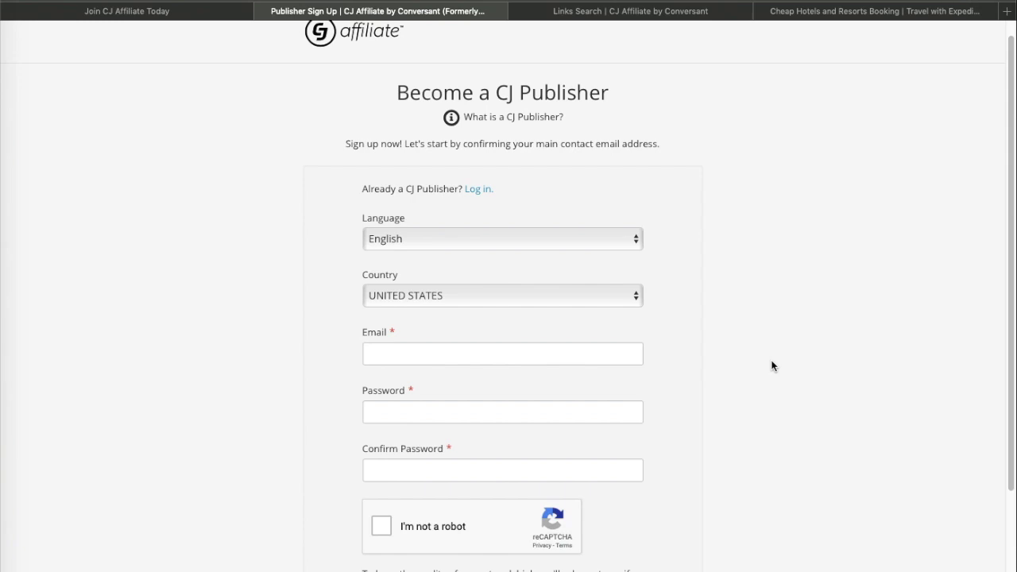
Step: Switch to the CJ links search page and look over the list of Expedia, Inc banners and text links
scroll(771, 365, "down", 1)
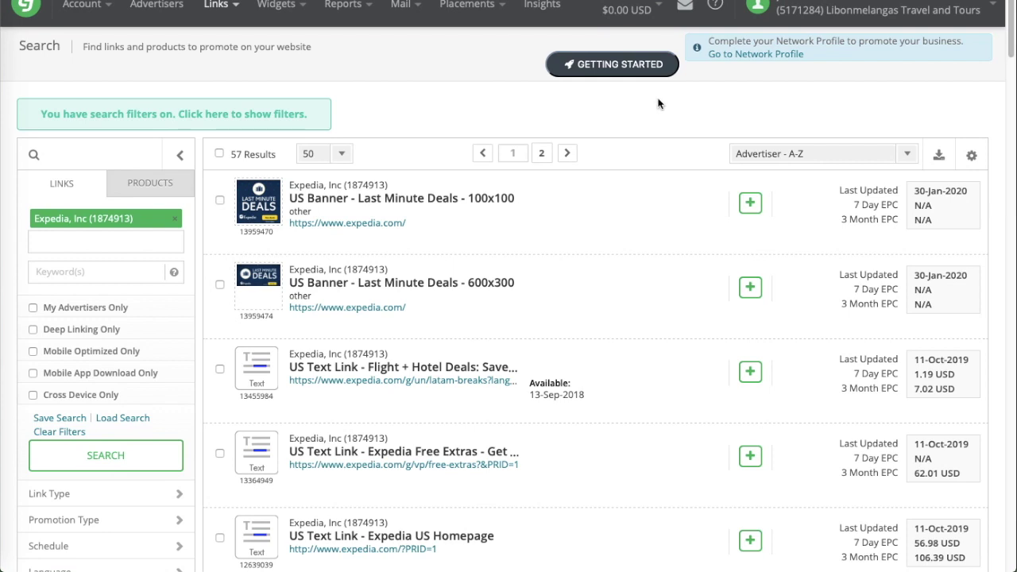
scroll(658, 102, "down", 2)
scroll(658, 108, "down", 1)
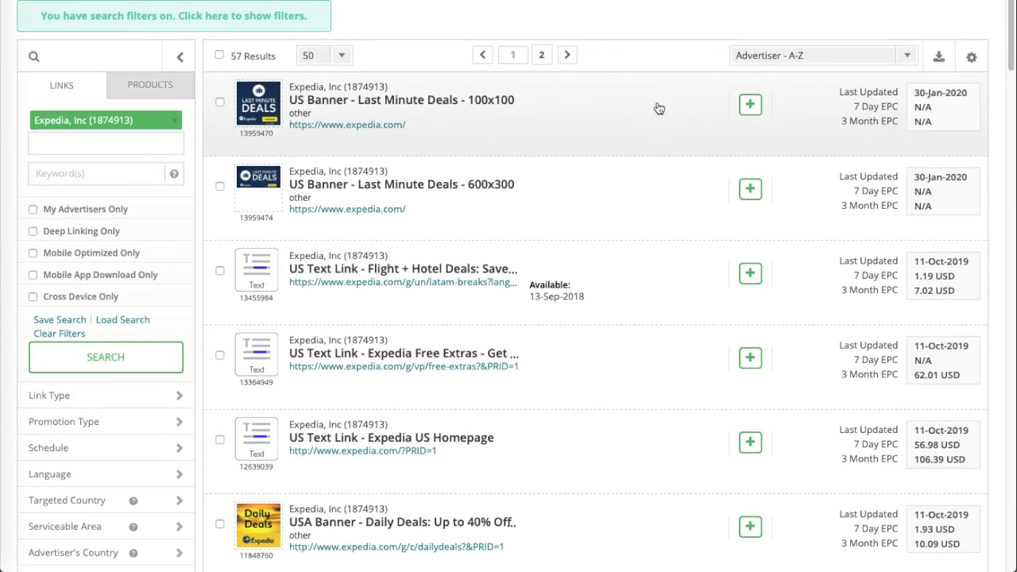
scroll(476, 123, "up", 1)
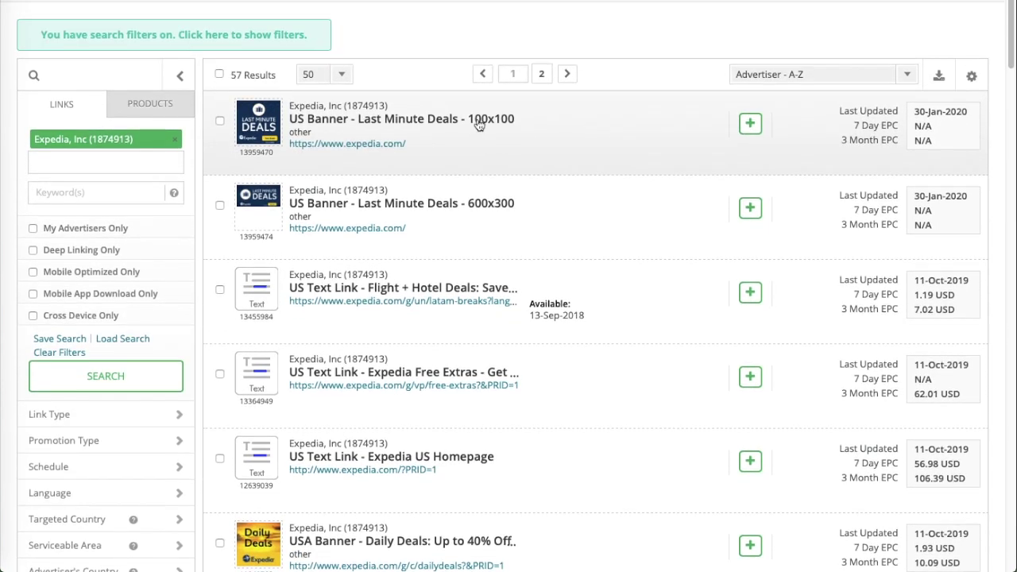
scroll(479, 125, "up", 1)
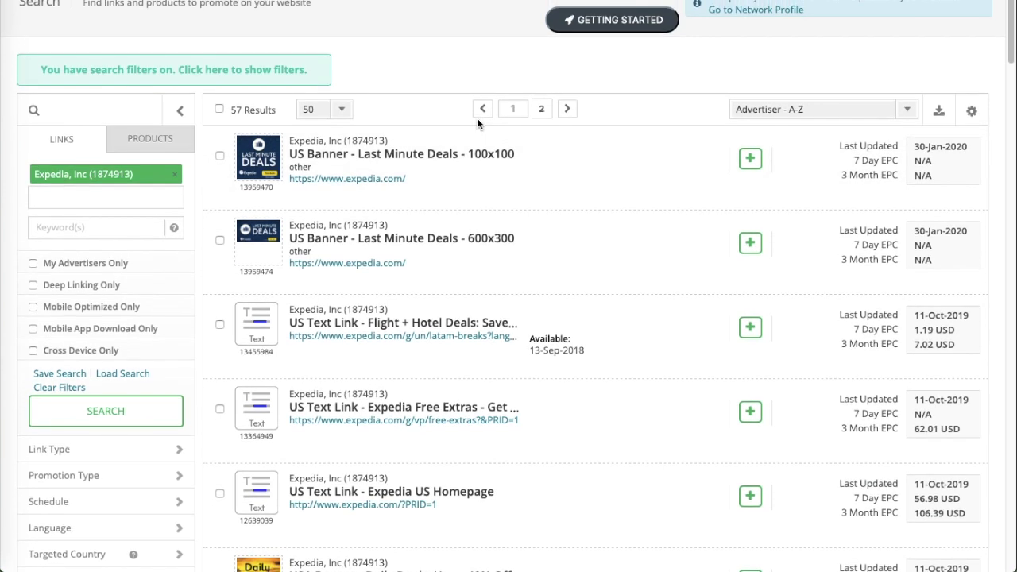
scroll(479, 124, "up", 1)
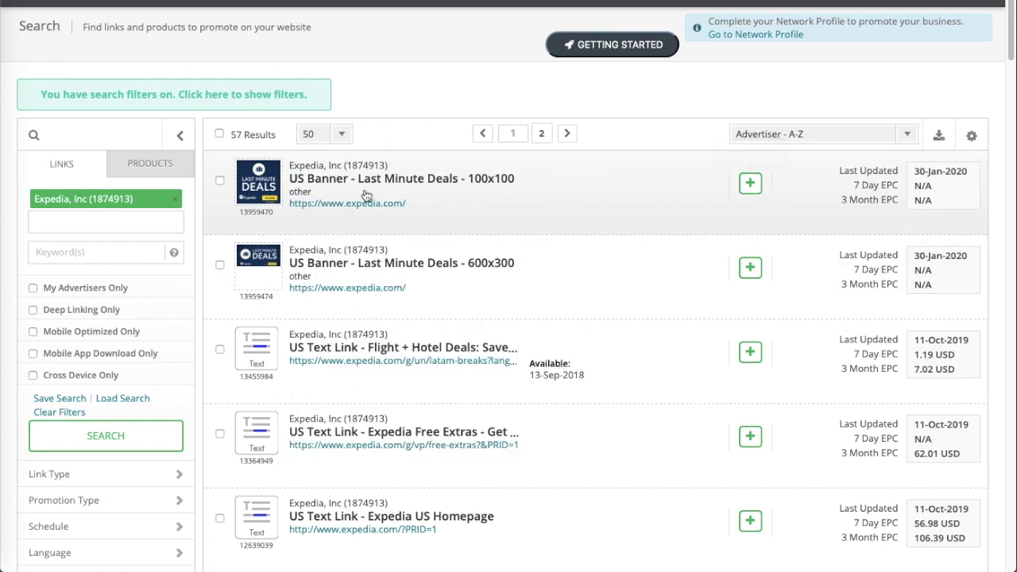
left_click(174, 198)
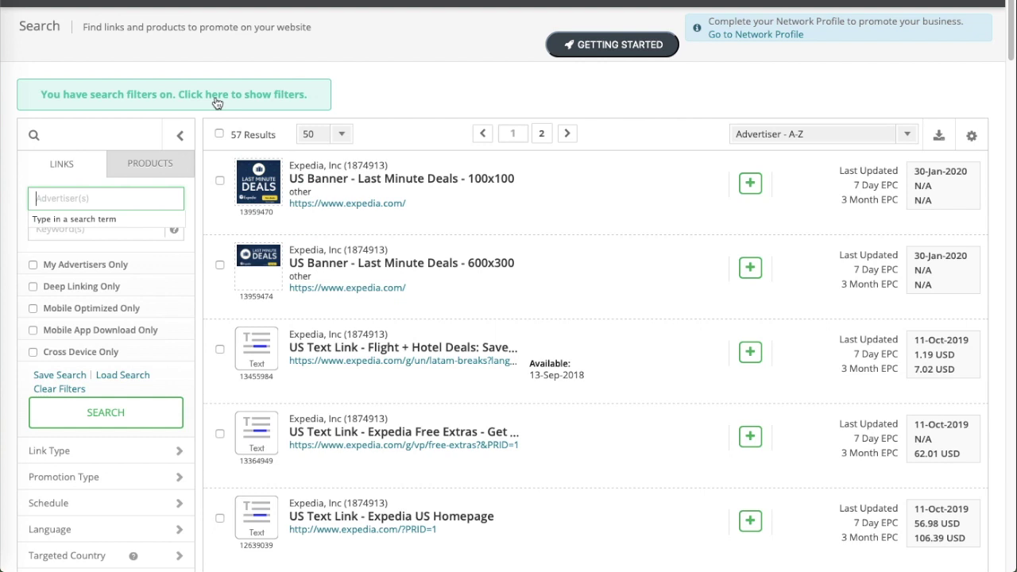
left_click(232, 2)
scroll(232, 2, "up", 1)
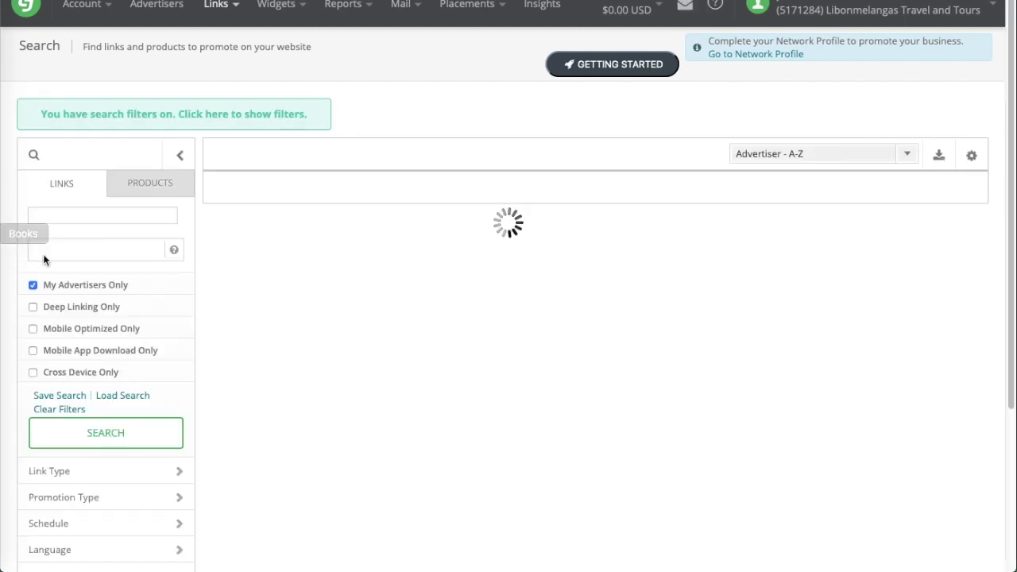
left_click(33, 284)
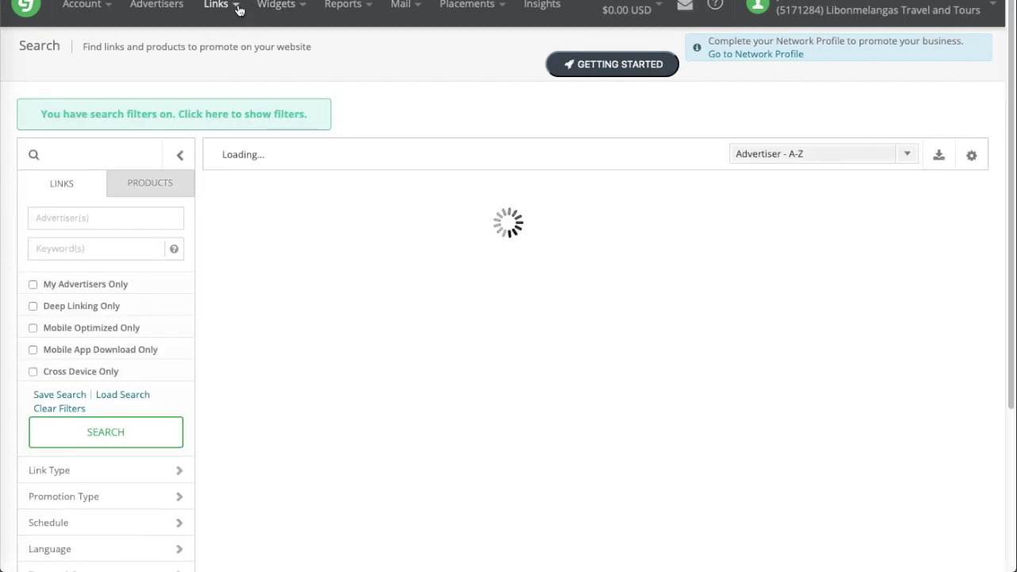
Step: Reopen the links search and turn off the My Advertisers Only filter
mouse_move(220, 6)
left_click(226, 45)
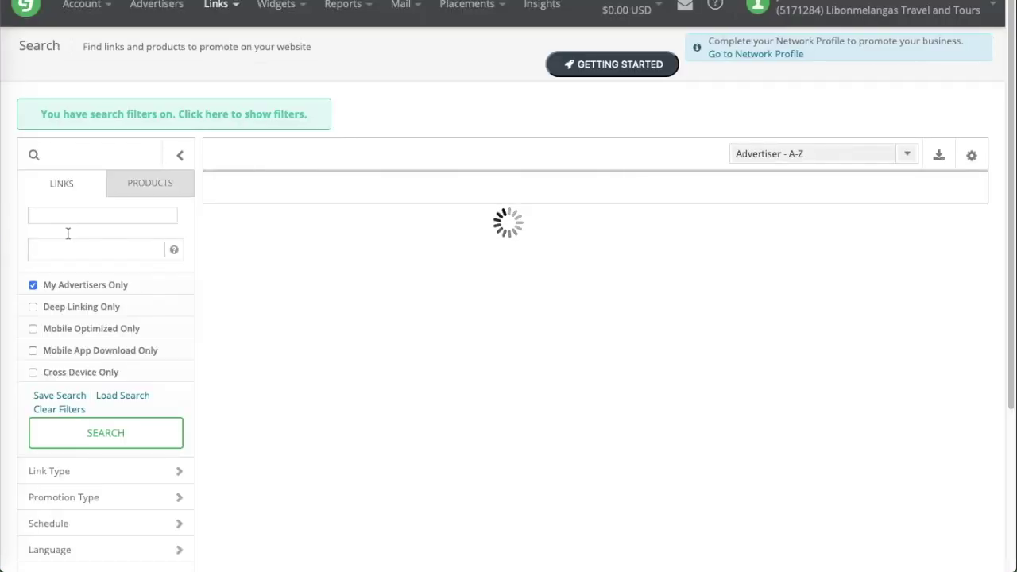
left_click(36, 287)
Step: Look up "expedia" as the advertiser, choose Expedia, Inc, run the link search and dismiss the error message
left_click(55, 219)
type("expedia")
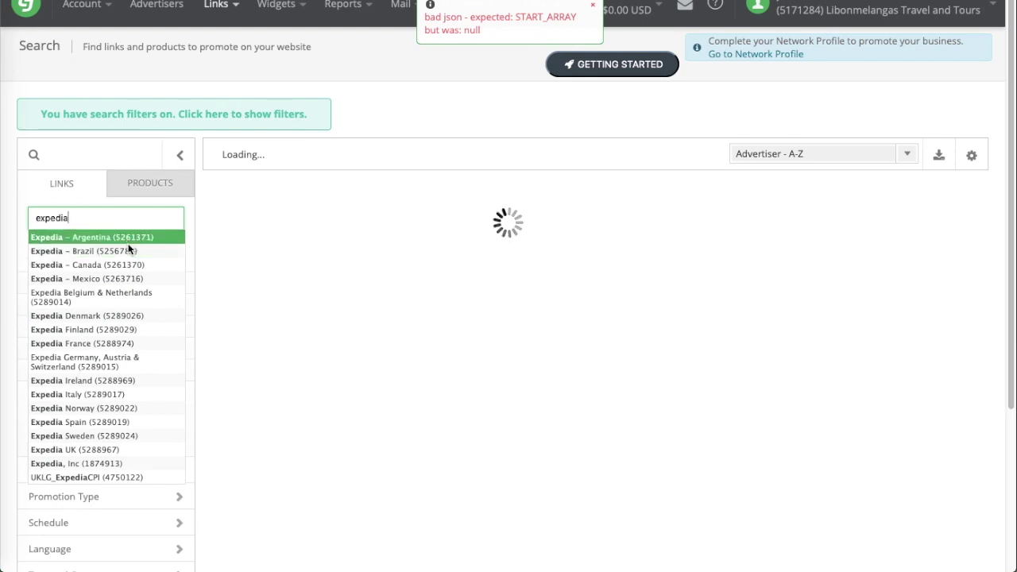
left_click(129, 463)
left_click(132, 447)
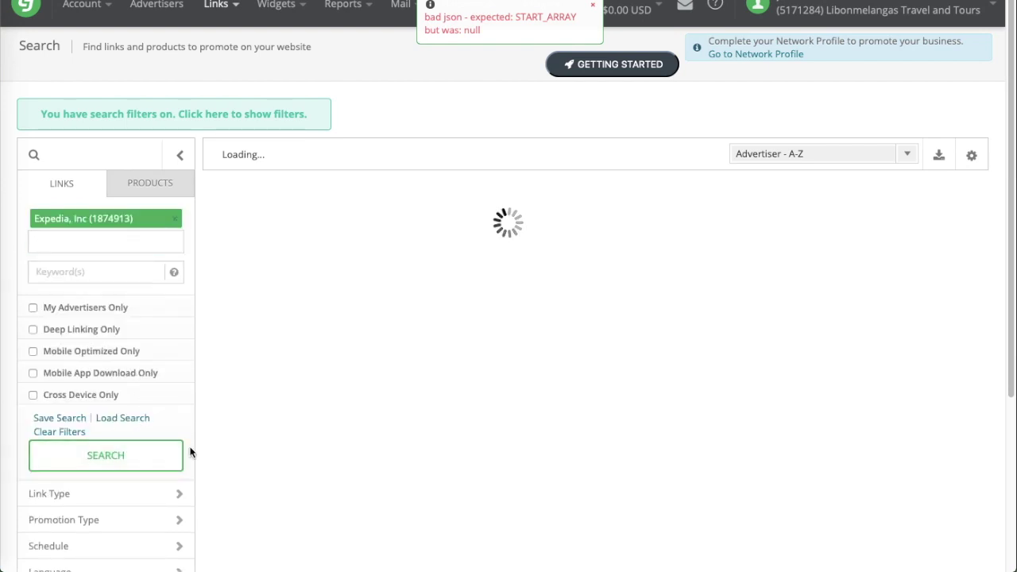
left_click(595, 8)
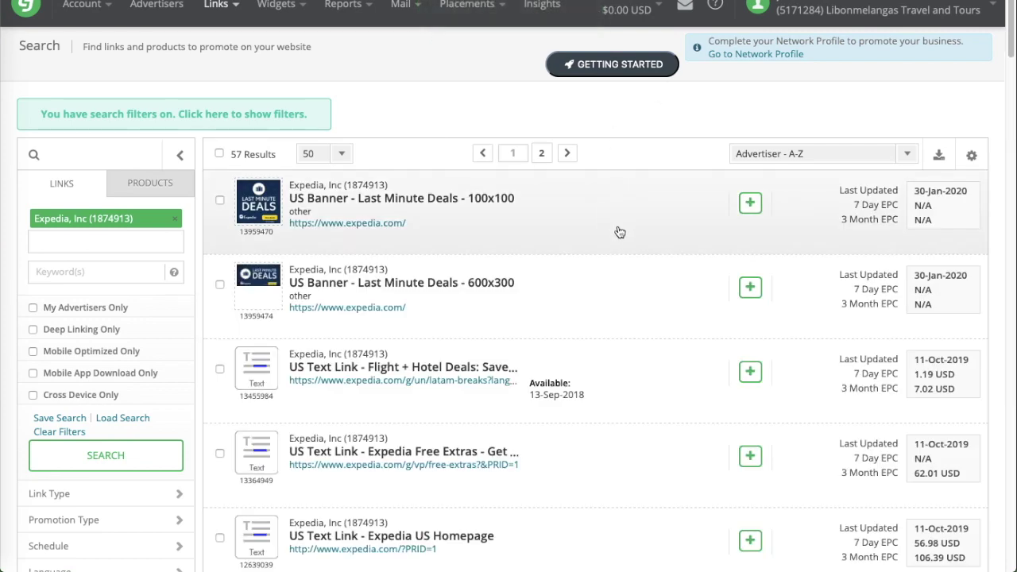
Step: Highlight the destination URL of the US Banner - Last Minute Deals - 100x100 link
right_click(379, 225)
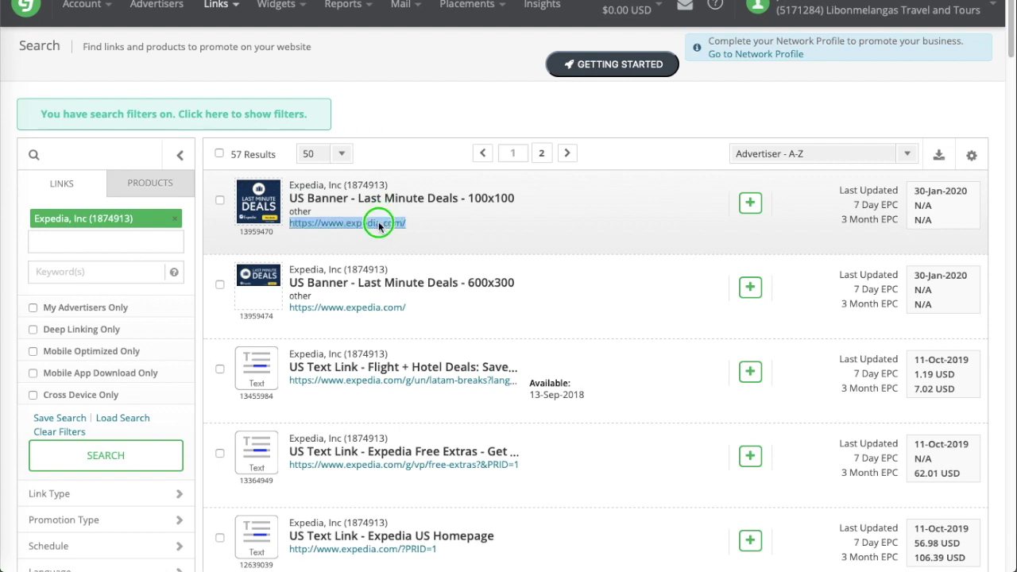
left_click(421, 228)
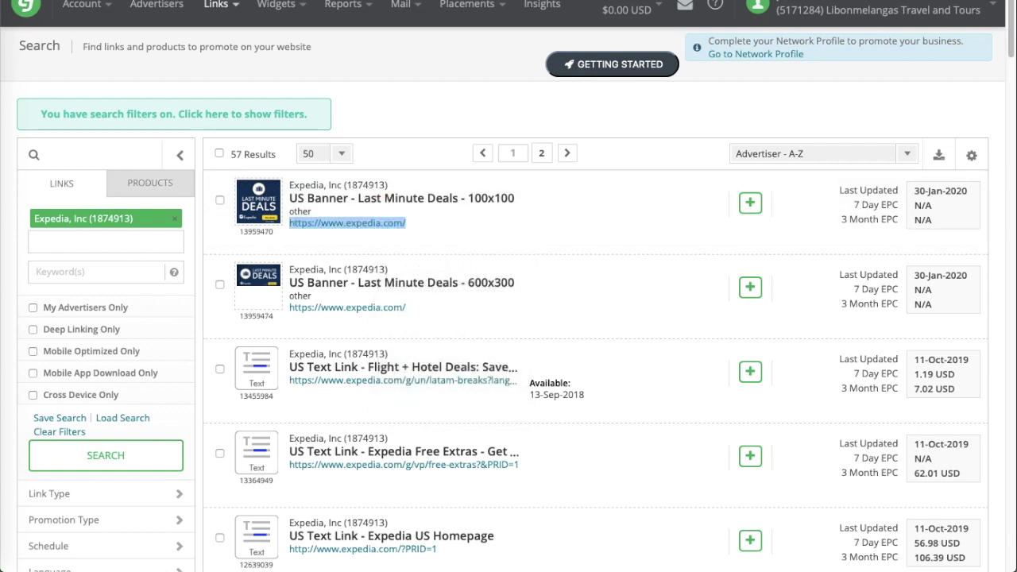